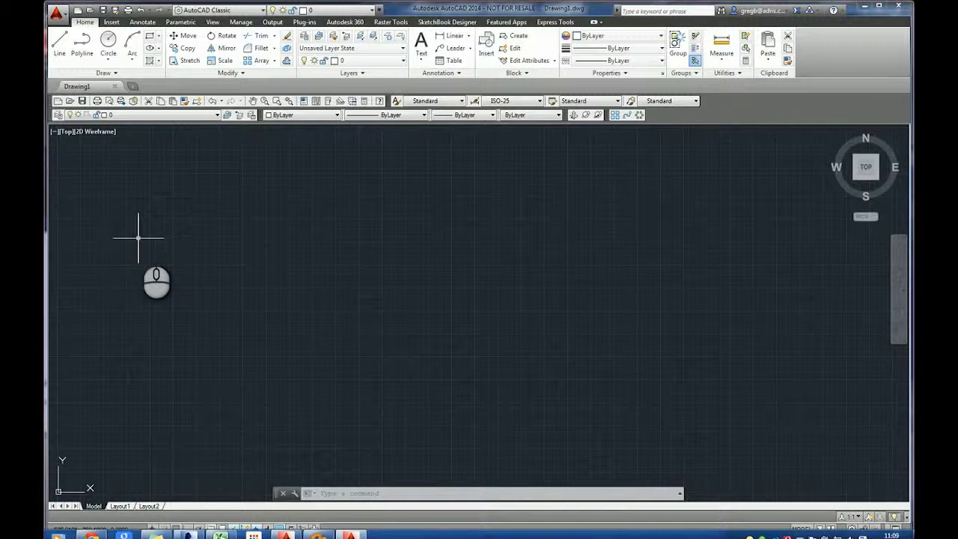
- Set the saved D&A profile as the current profile in the program options
click(56, 12)
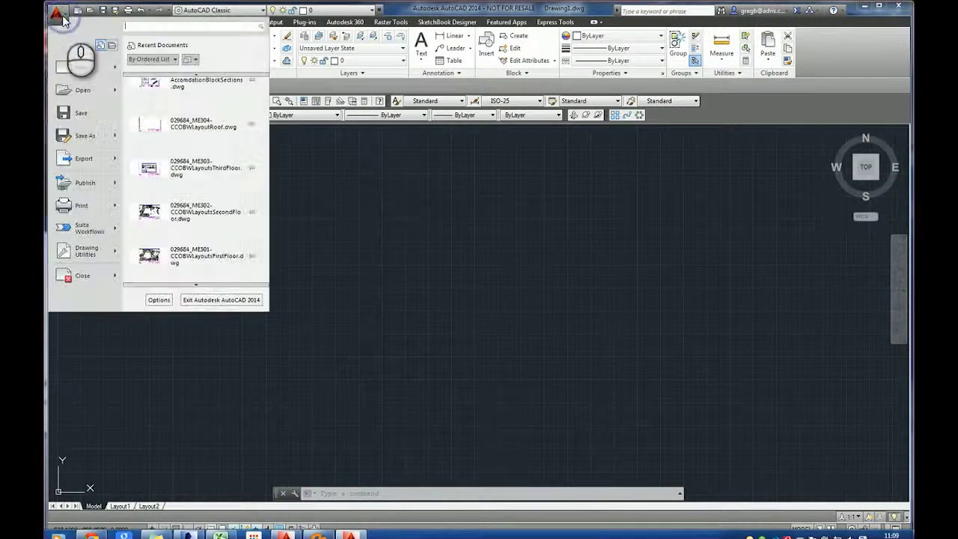
click(157, 298)
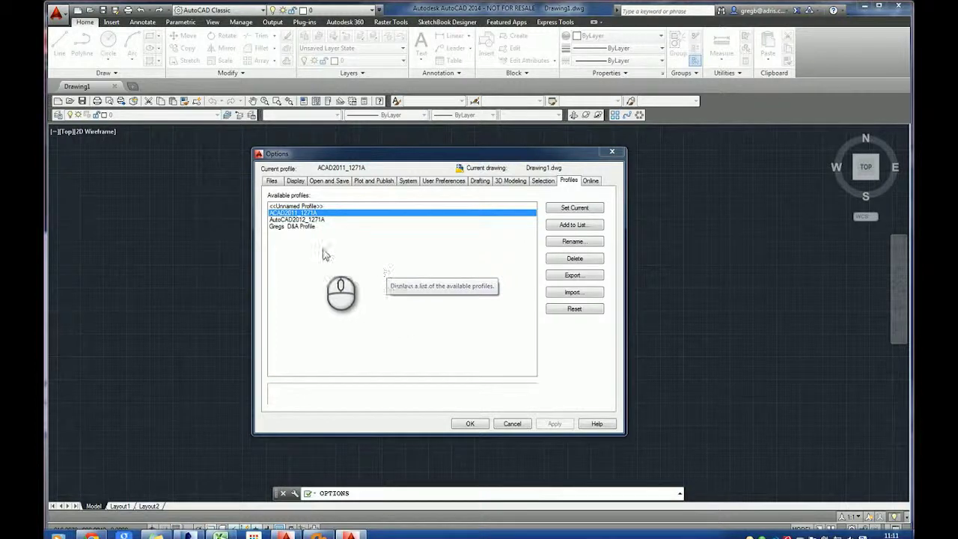
click(278, 227)
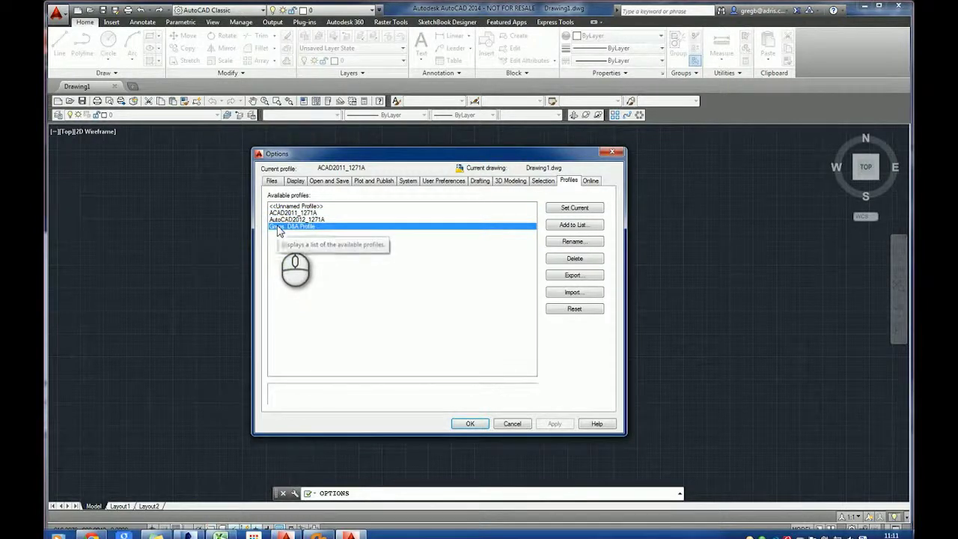
click(575, 208)
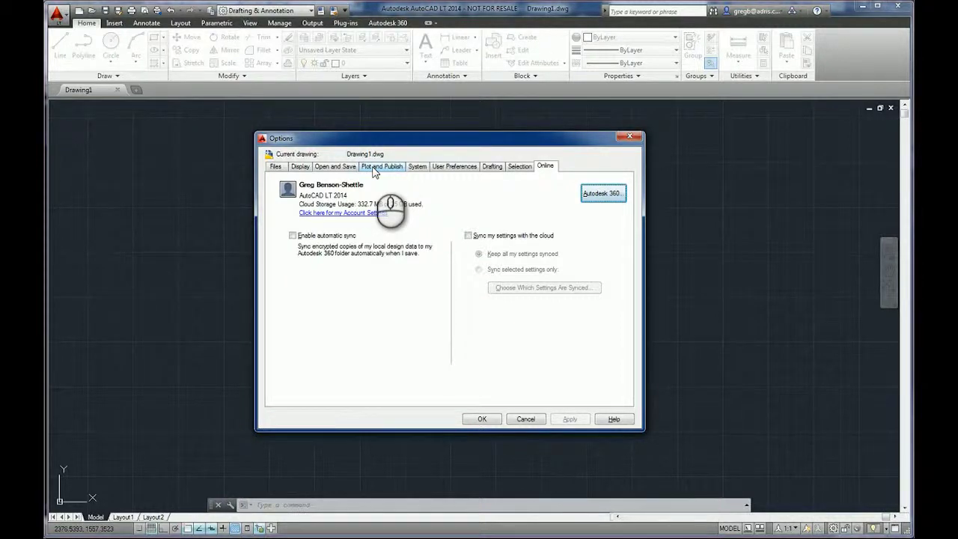
- Close the options and look through the list of available workspaces without switching
click(482, 418)
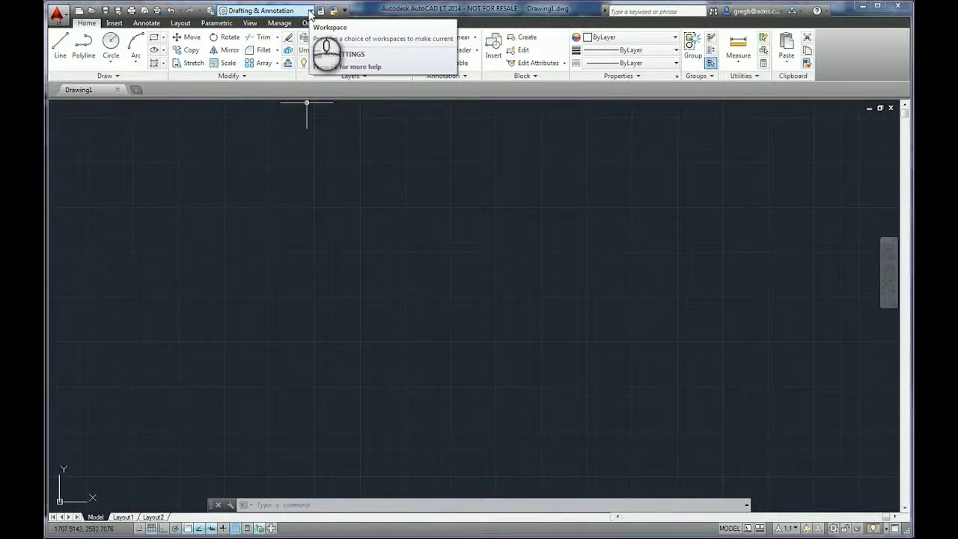
click(310, 11)
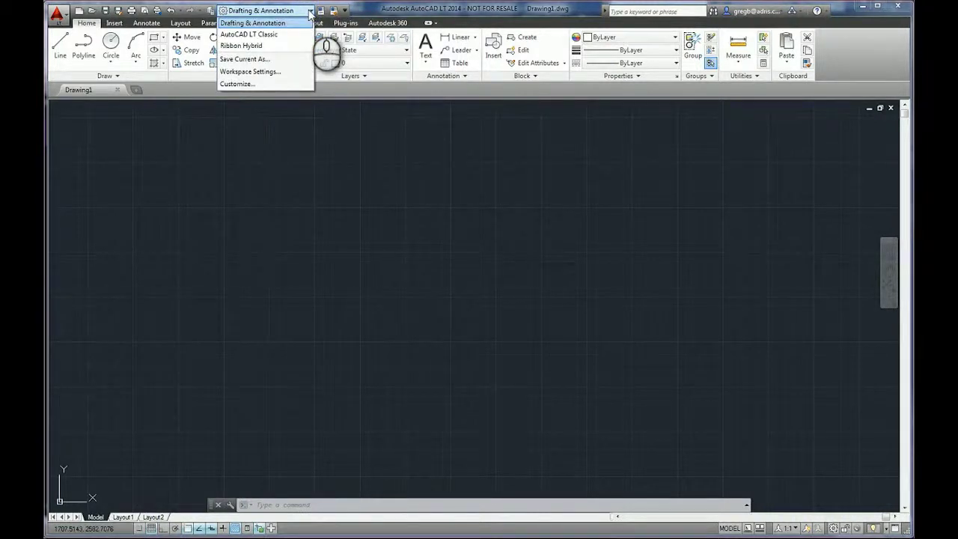
click(348, 85)
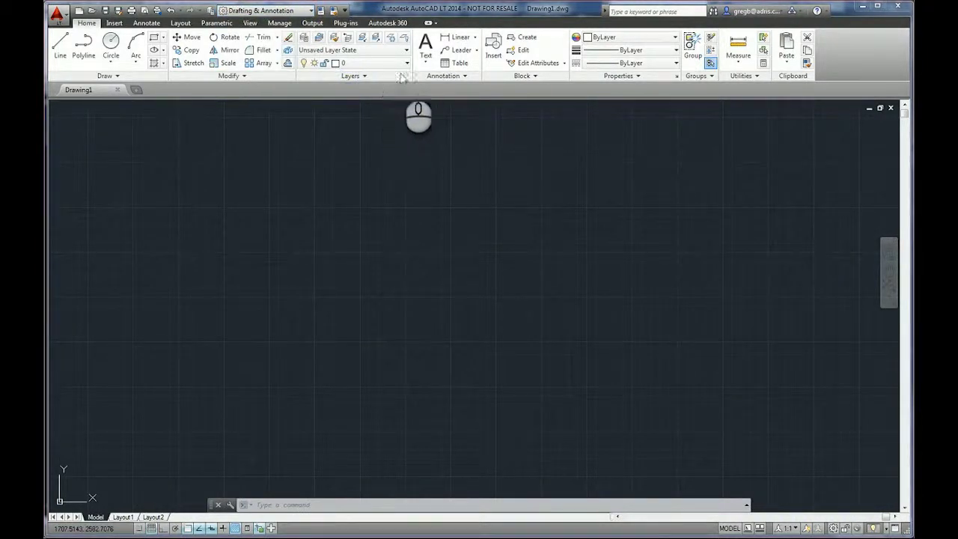
- Bring up the AutoCAD LT toolbar choices that can be added to the Drafting & Annotation workspace
click(250, 22)
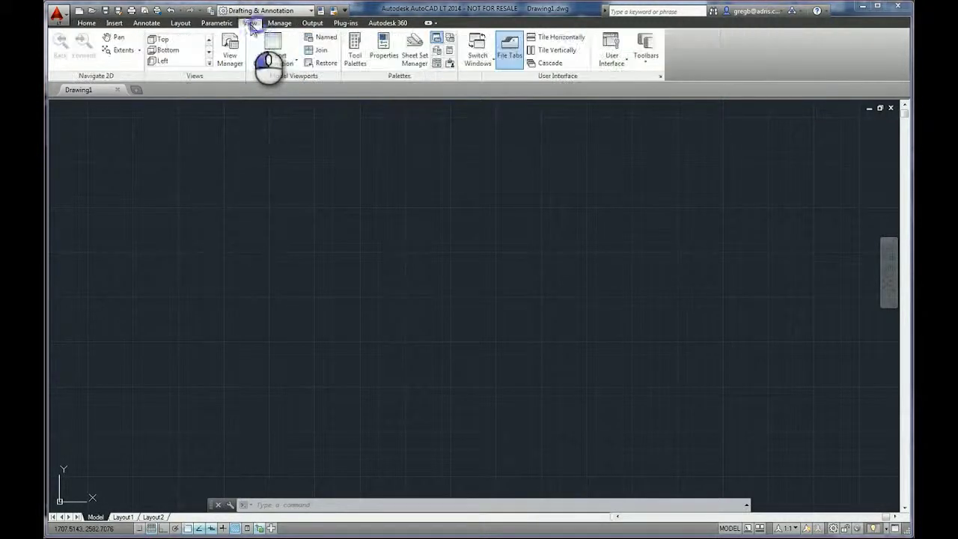
click(647, 57)
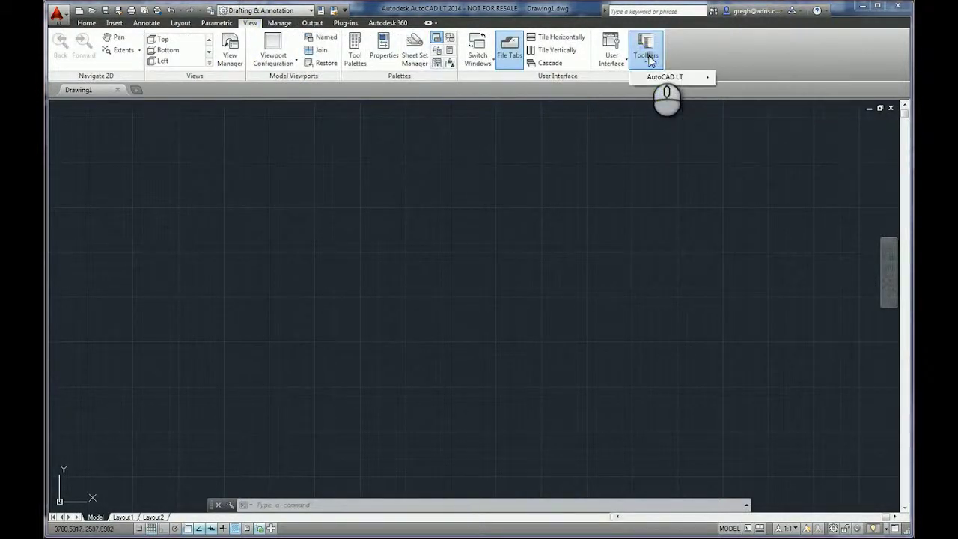
mouse_move(658, 78)
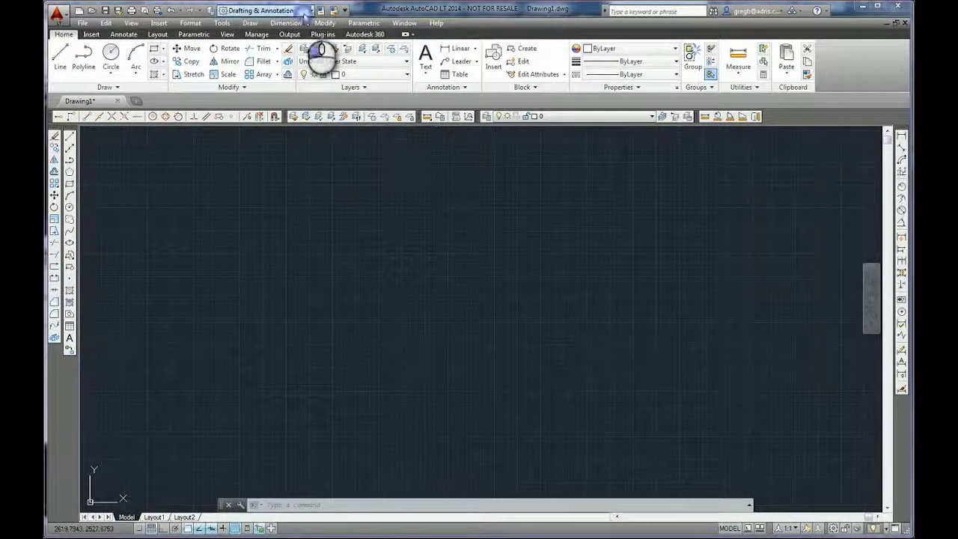
- Save the current interface layout as a new workspace named "Ribbon Hybrid 01"
click(306, 12)
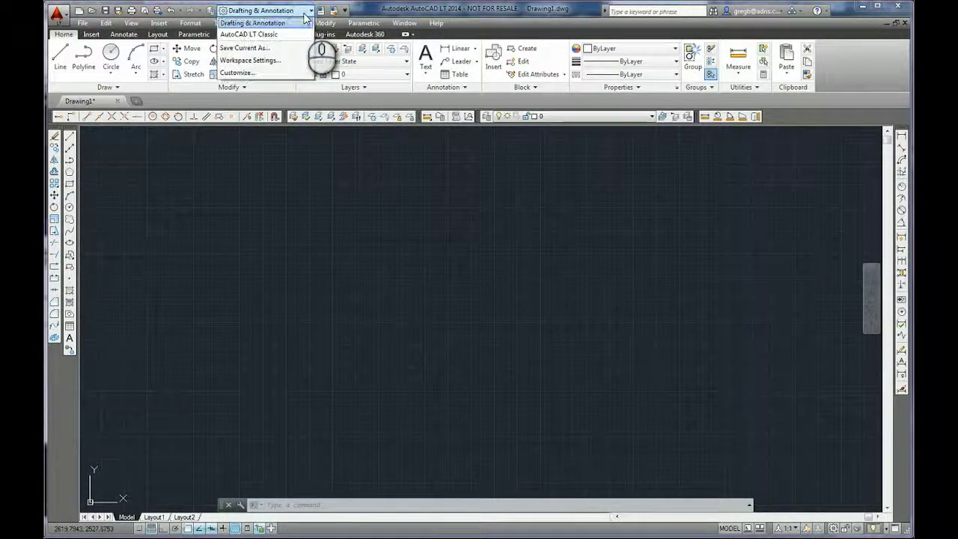
click(245, 48)
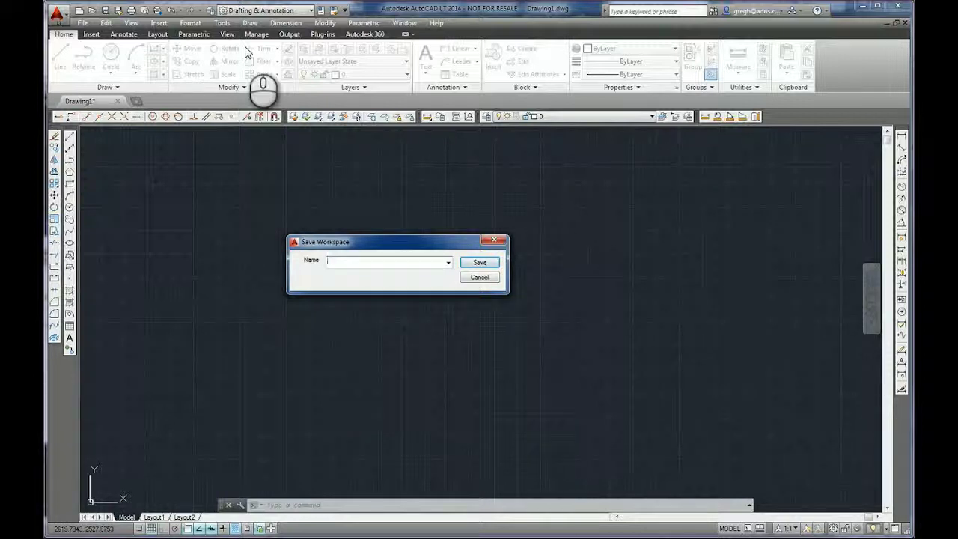
text(Ribbon Hybrid 01)
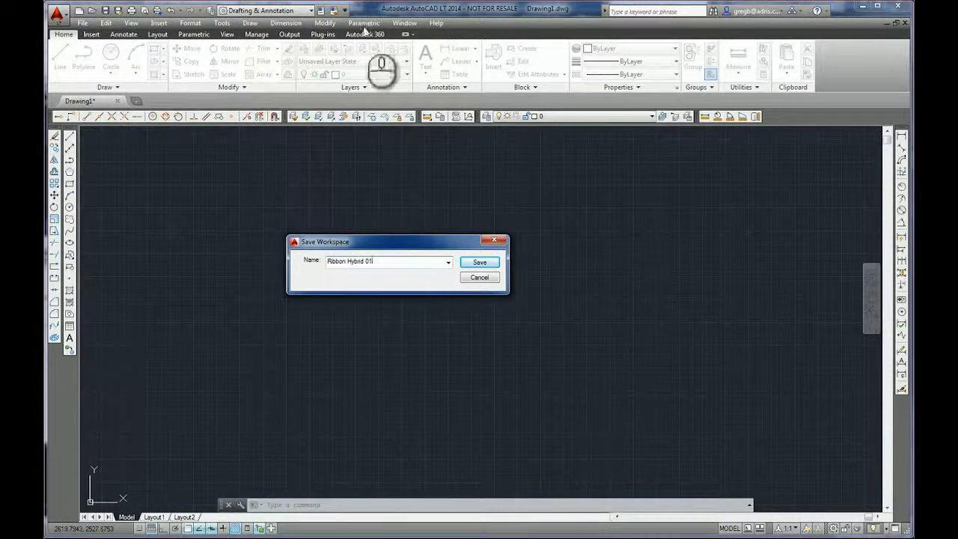
click(480, 262)
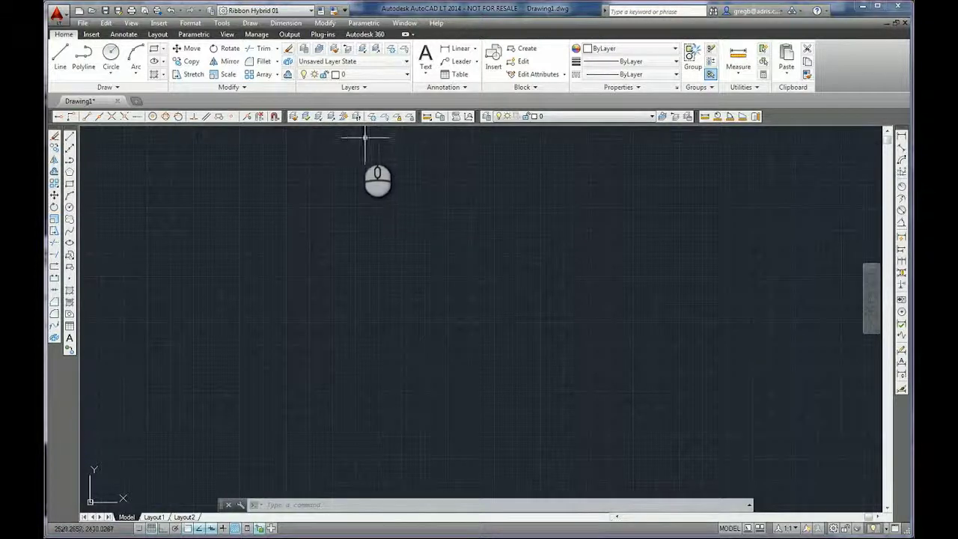
- Switch to the Drafting & Annotation workspace and back to Ribbon Hybrid 01 to compare the layouts
click(311, 10)
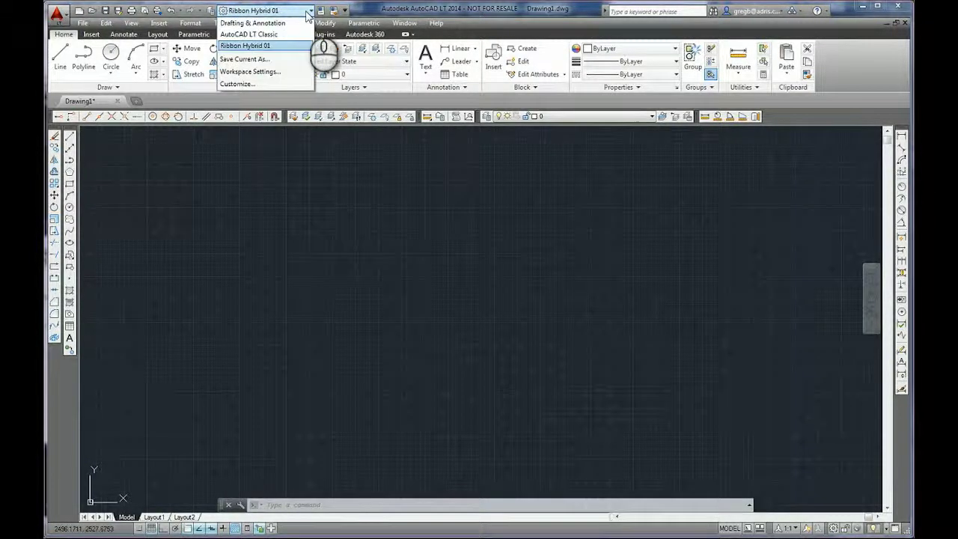
click(298, 24)
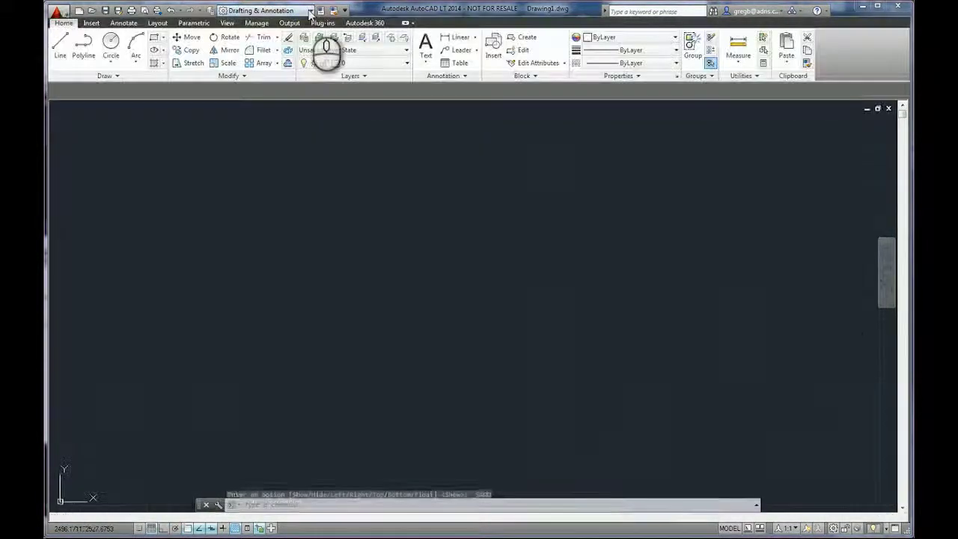
click(311, 11)
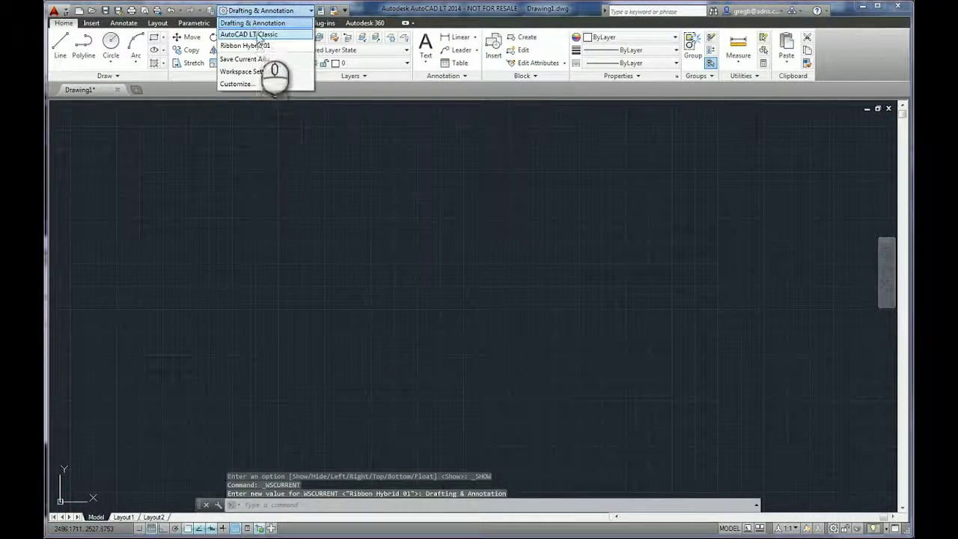
click(252, 46)
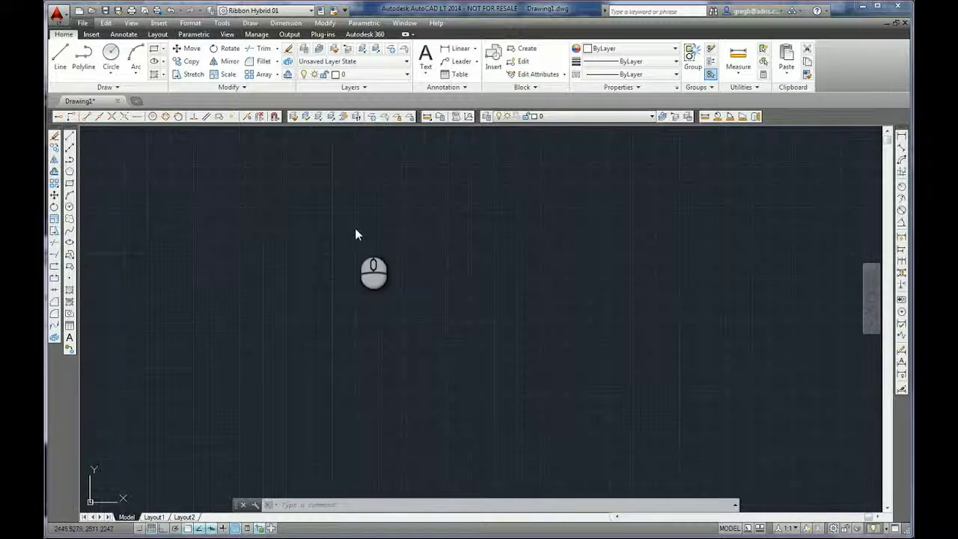
- Copy the Ribbon Hybrid 01 workspace from the main customization file into a new customization file using the Customize User Interface transfer
click(306, 15)
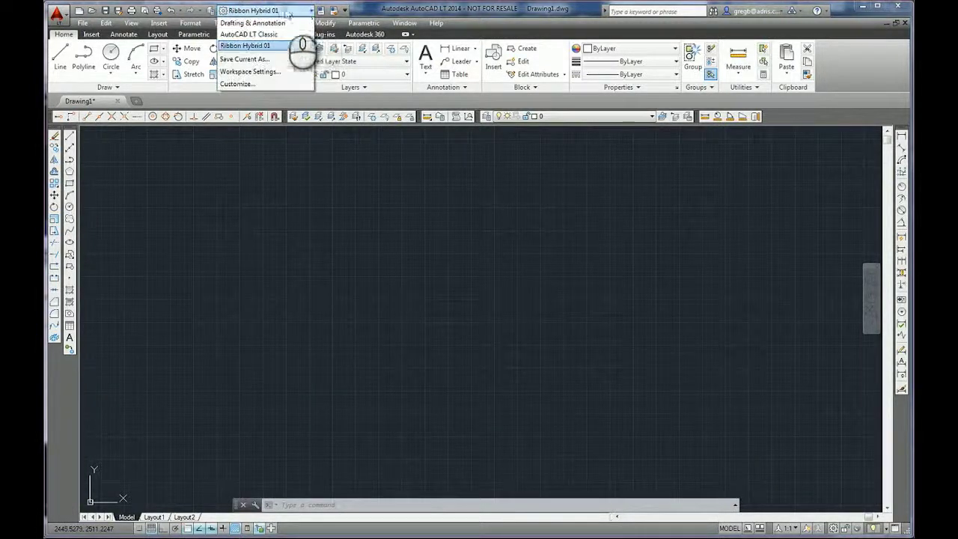
click(237, 84)
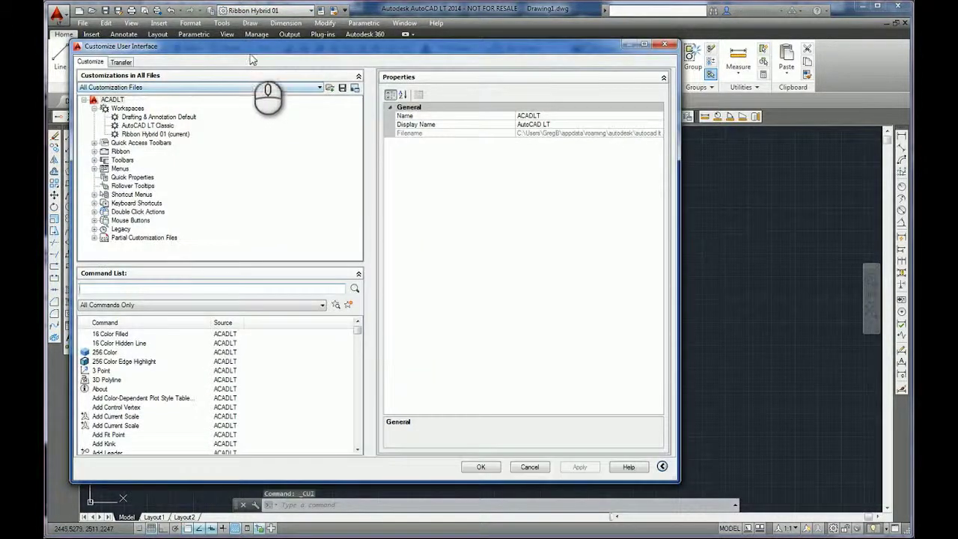
drag(253, 60, 376, 68)
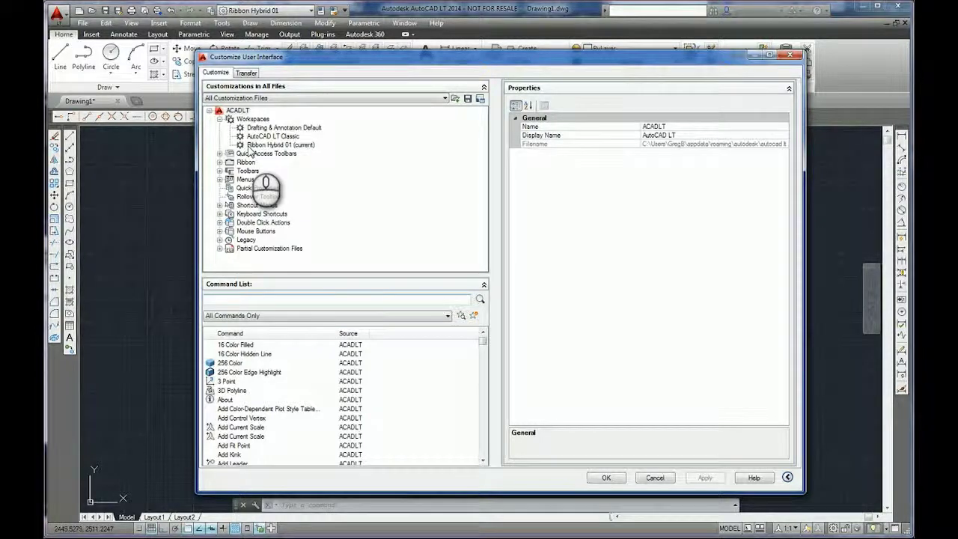
click(248, 73)
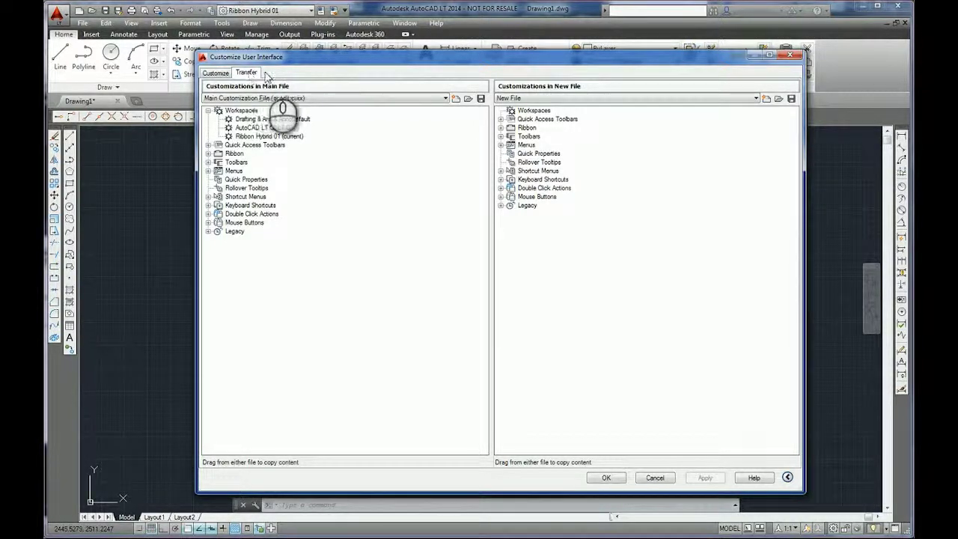
click(244, 138)
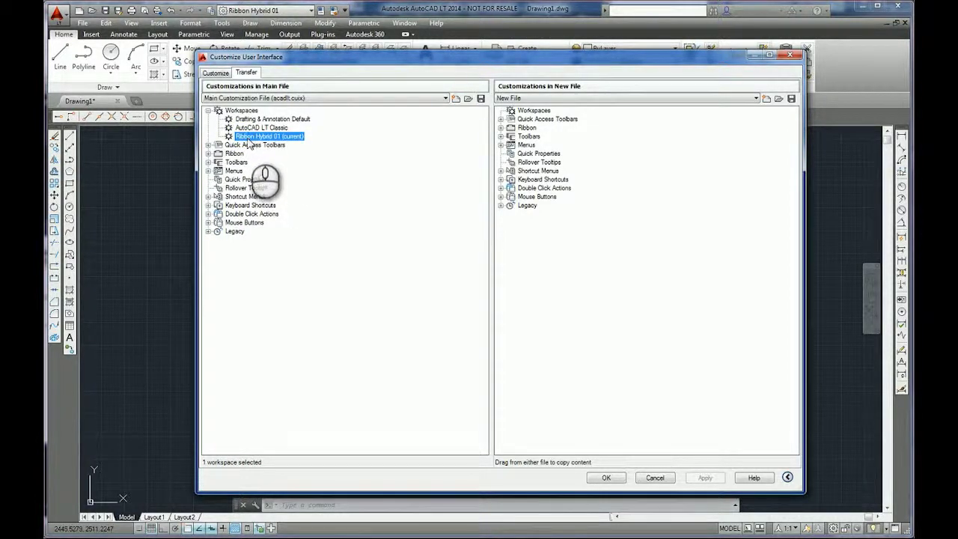
mouse_move(238, 136)
mouse_down()
mouse_move(475, 132)
mouse_move(534, 116)
mouse_up()
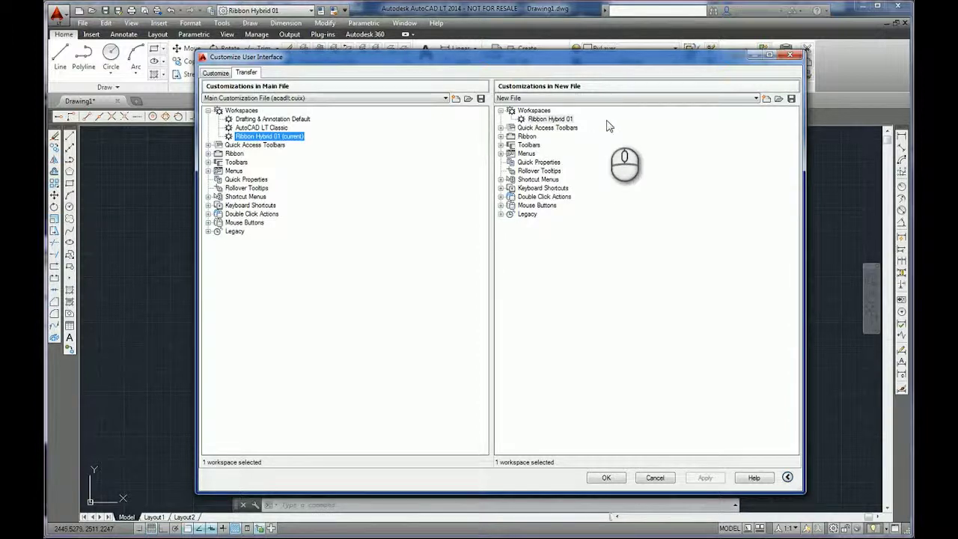
- Save the new customization file as Ribbon Hybrid2.cuix in the Documents library
click(750, 99)
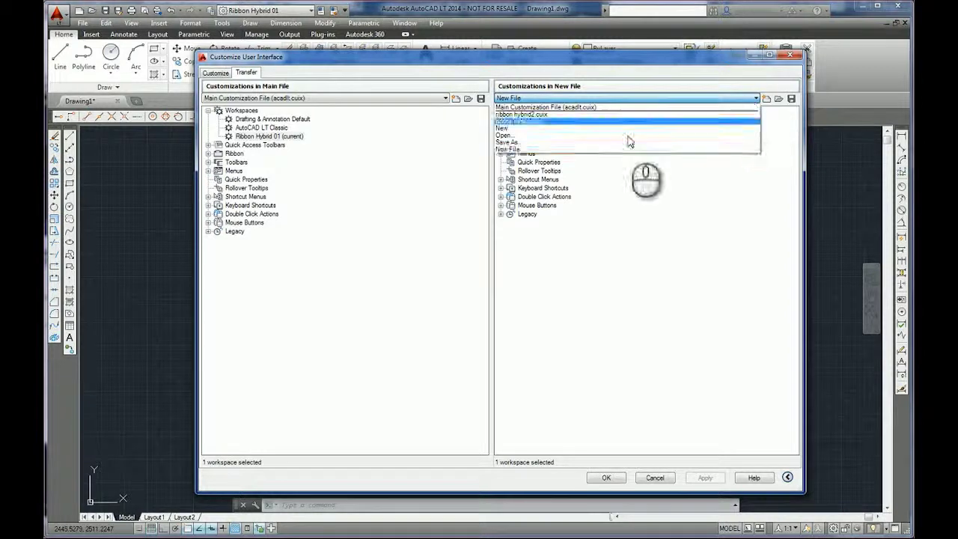
click(532, 144)
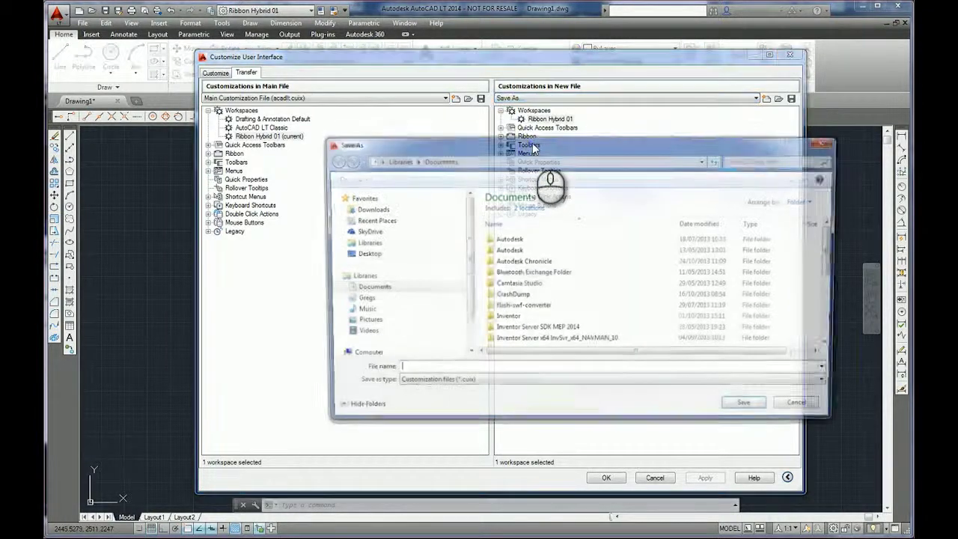
drag(525, 143, 474, 85)
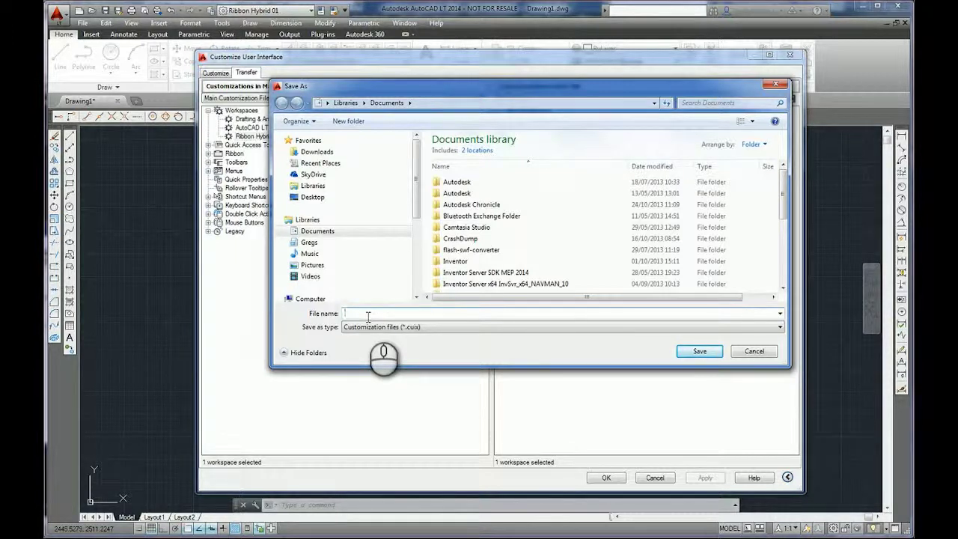
text(R)
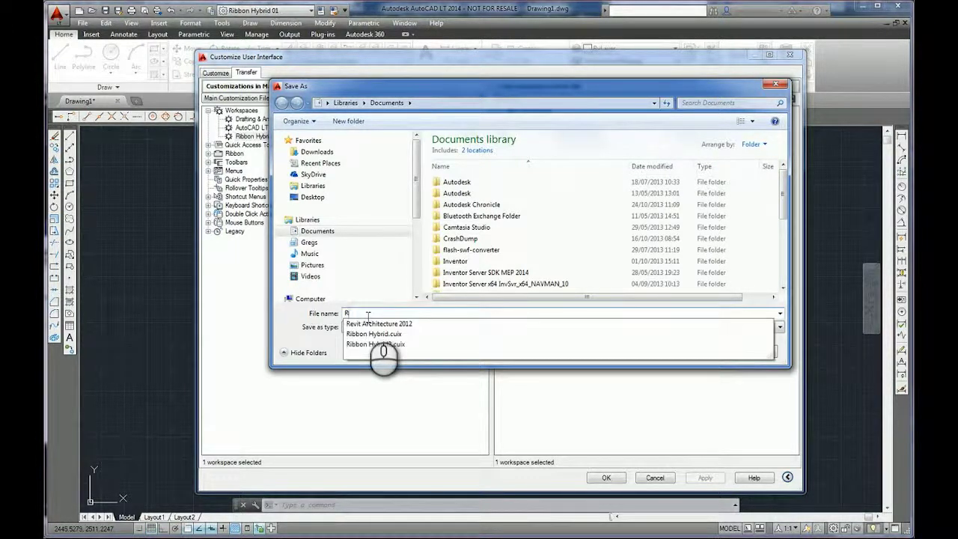
text(ibbon Hybrid)
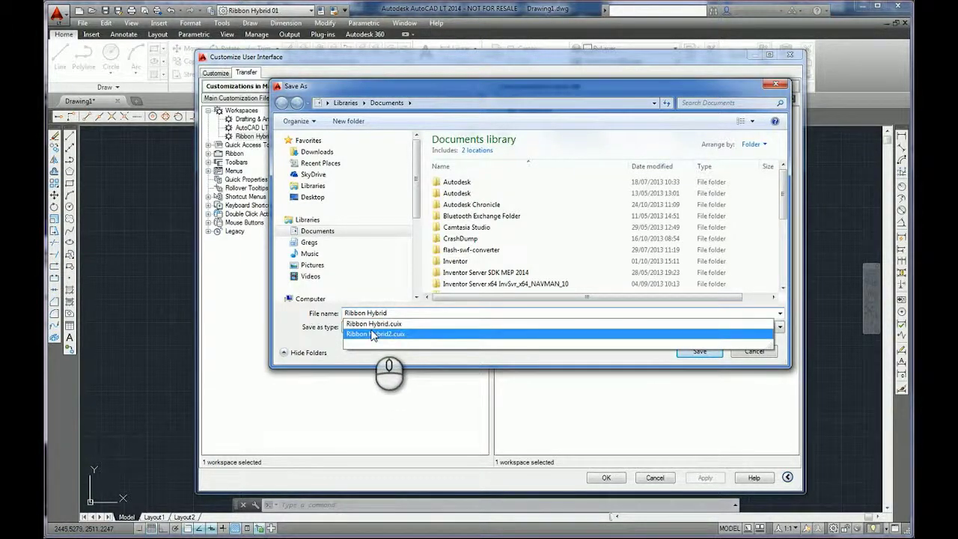
click(374, 338)
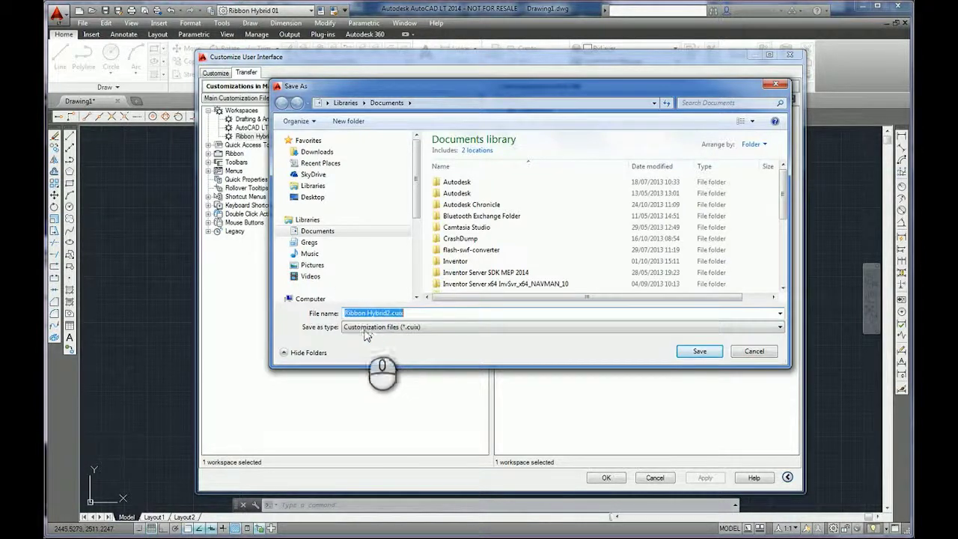
click(698, 352)
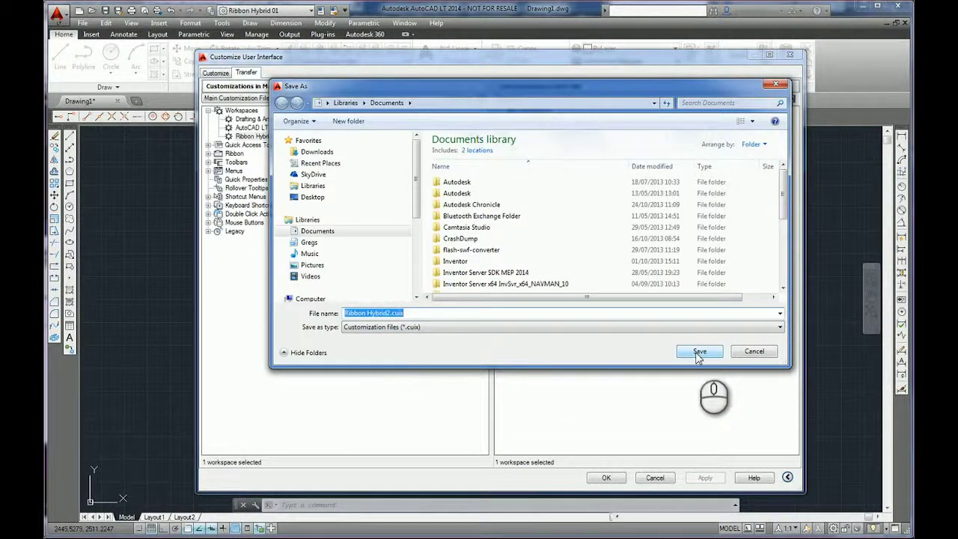
click(431, 274)
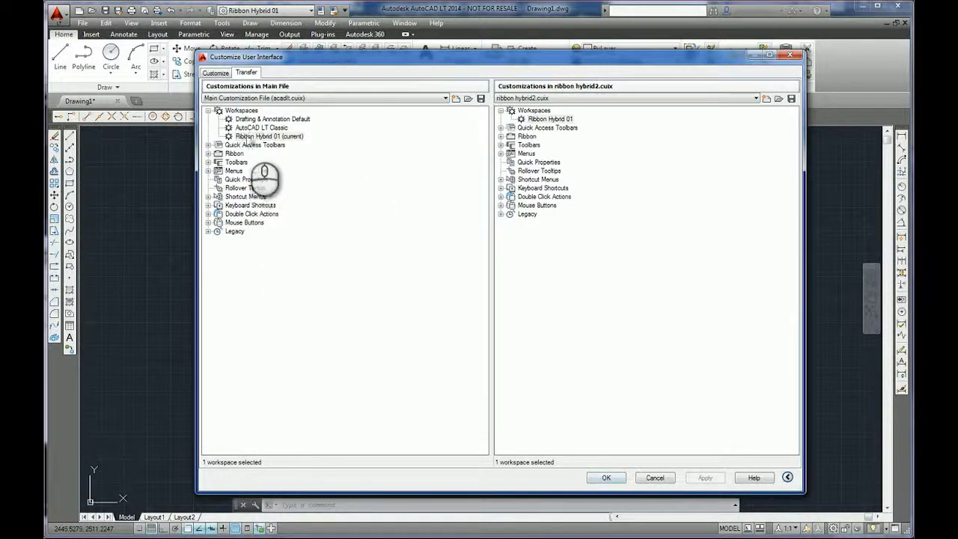
- Delete the Ribbon Hybrid 01 workspace from the main customization file and confirm the deletion
right_click(249, 138)
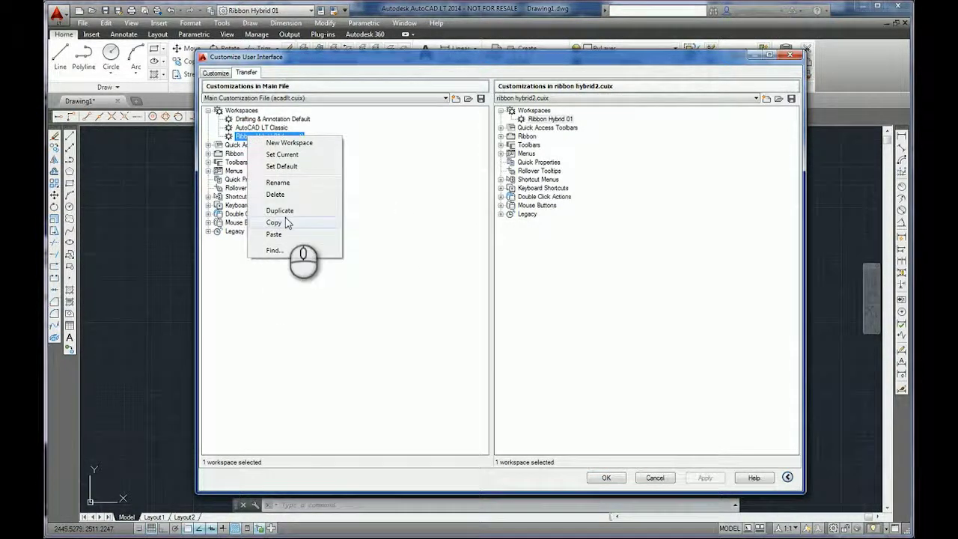
click(276, 195)
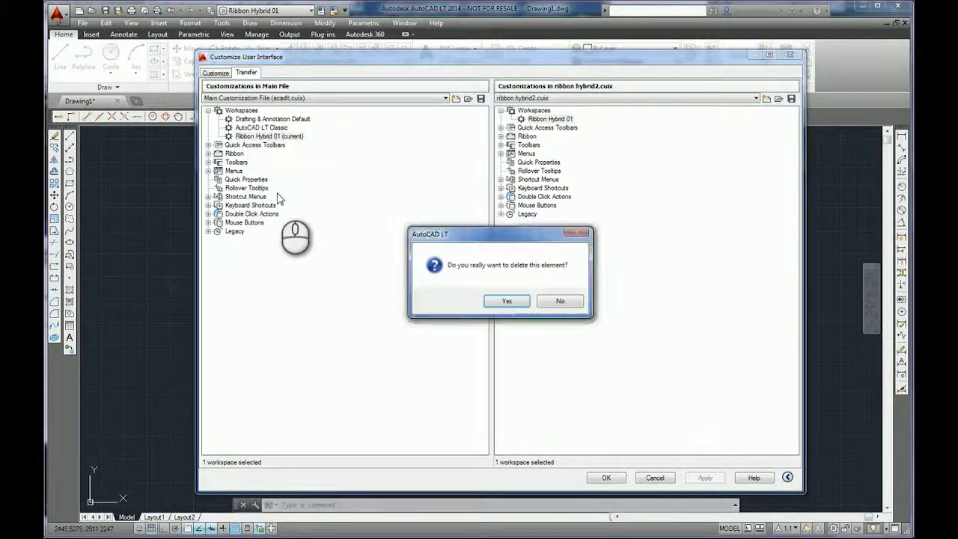
click(507, 301)
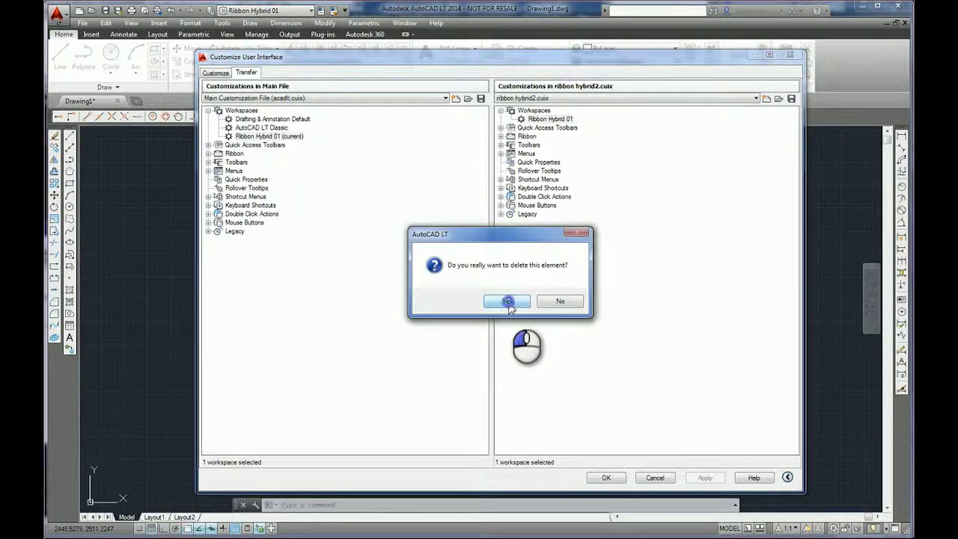
- Accept the customization changes and switch to the Drafting & Annotation workspace
click(605, 478)
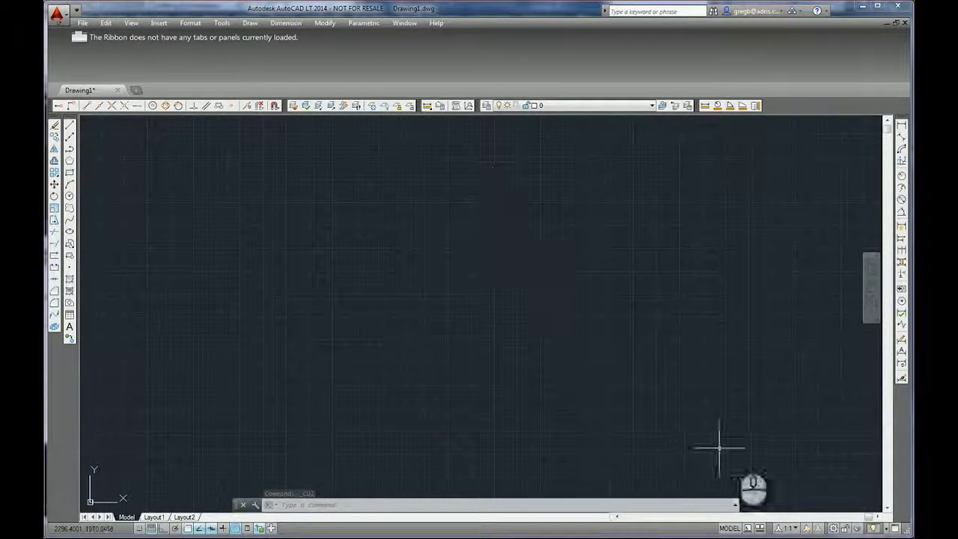
click(833, 528)
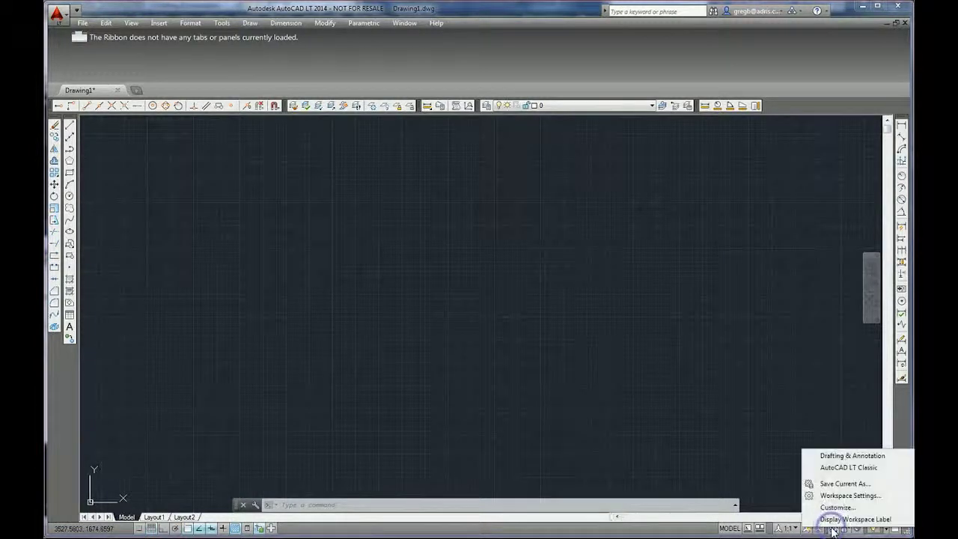
click(838, 456)
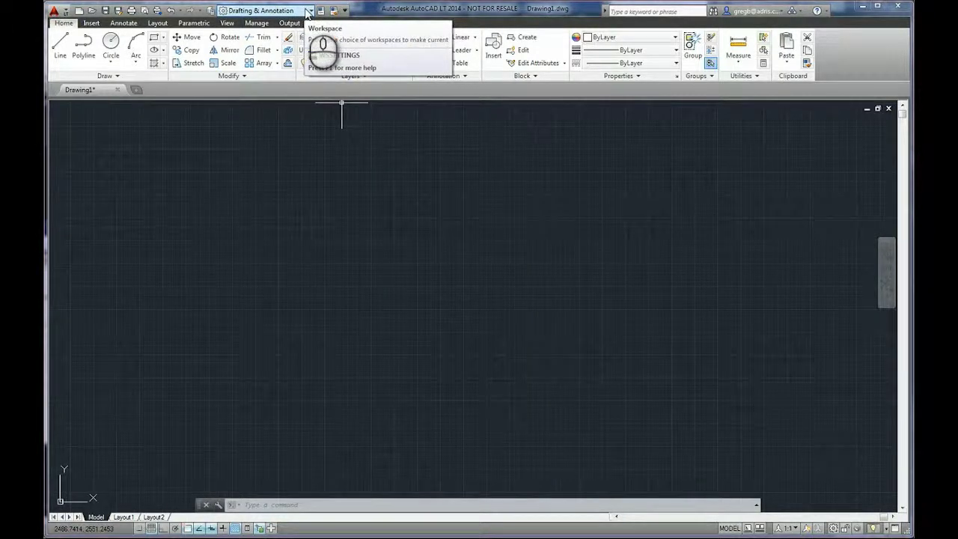
- Load Ribbon Hybrid2.cuix from the Documents library as the source file for a Customize User Interface transfer
click(307, 11)
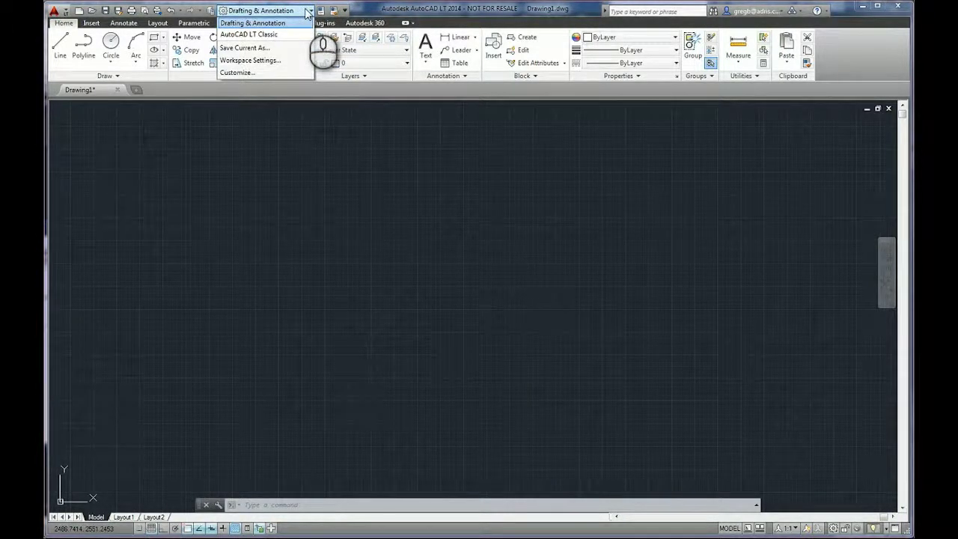
click(237, 74)
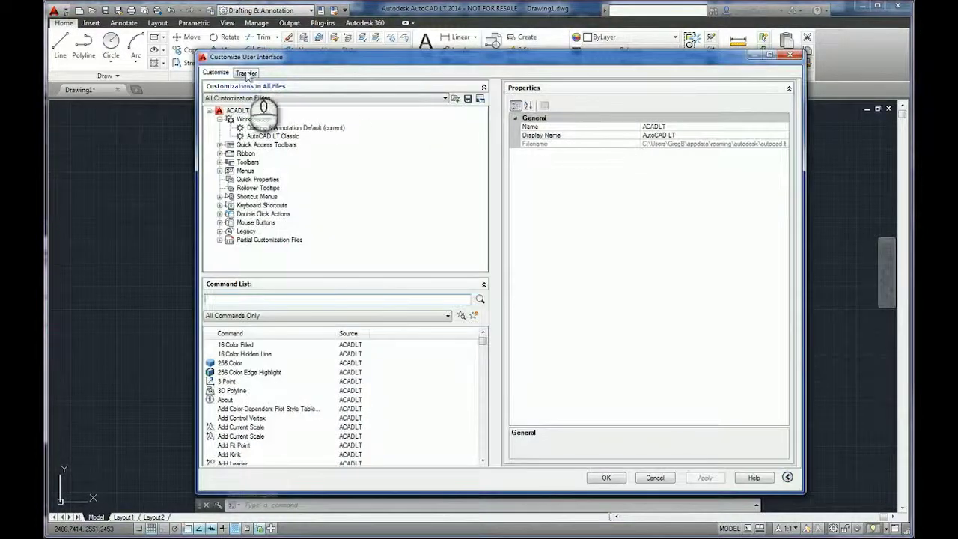
click(248, 74)
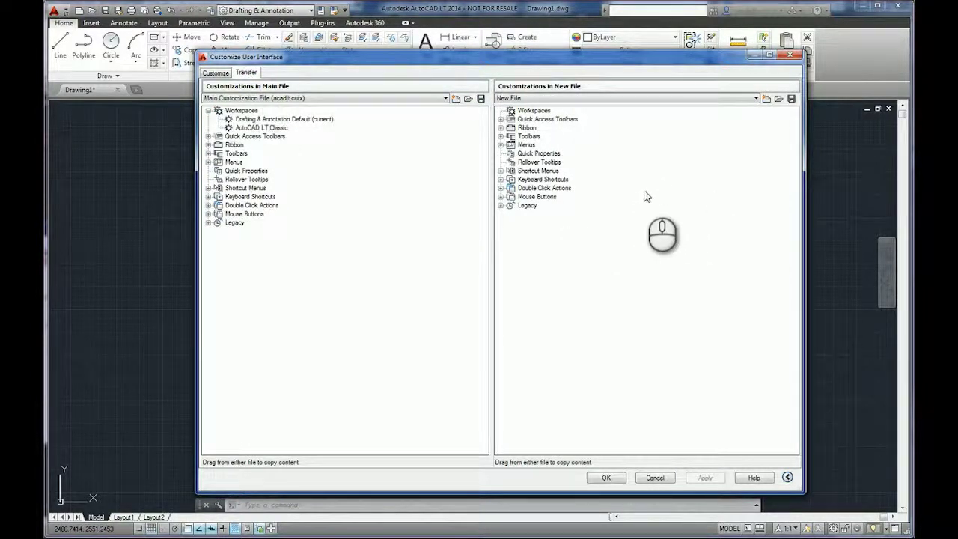
click(779, 99)
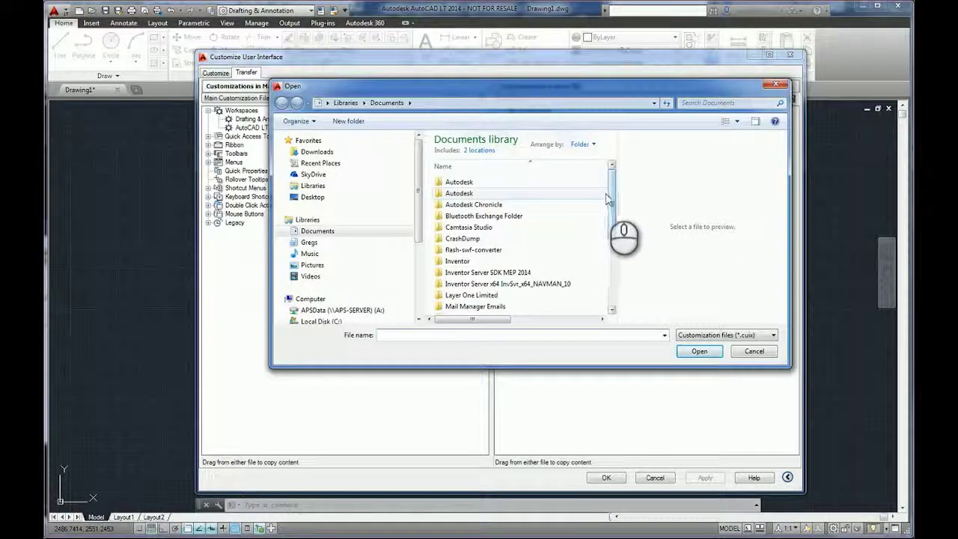
drag(610, 196, 612, 274)
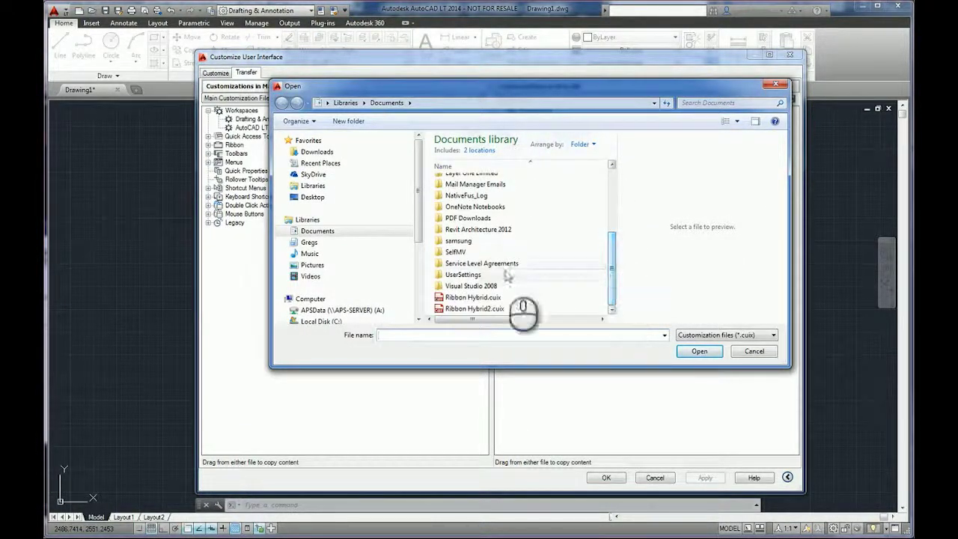
click(452, 309)
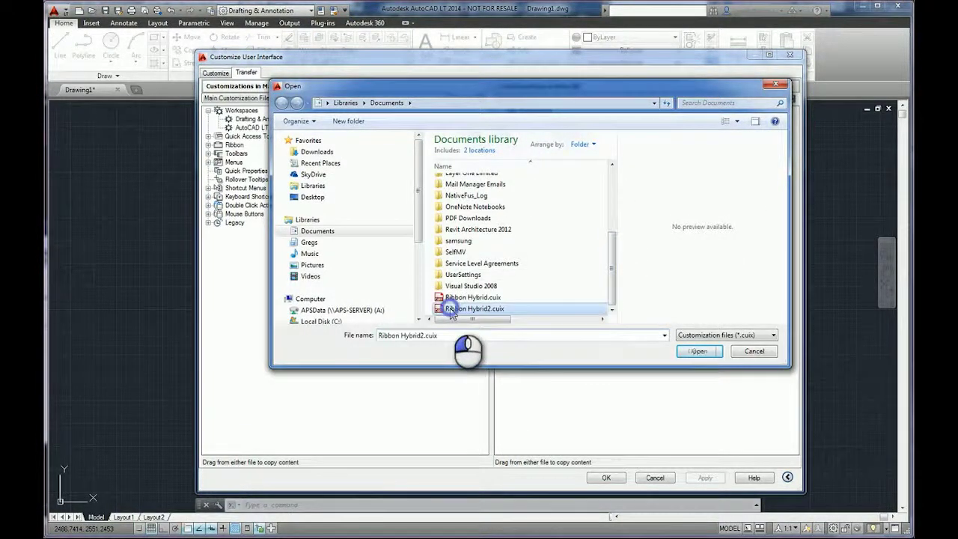
click(693, 354)
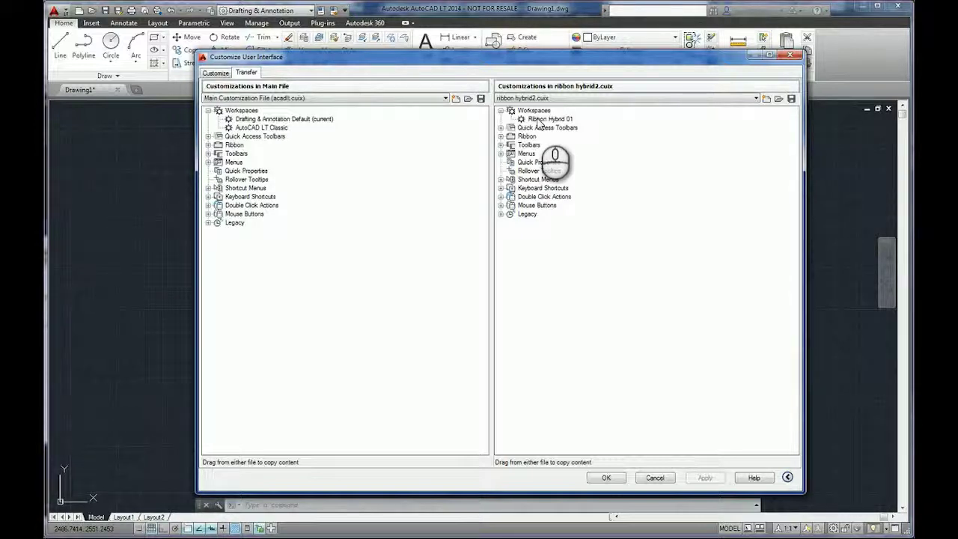
- Copy the Ribbon Hybrid 01 workspace from ribbon hybrid2.cuix into the main customization file and set it as the current workspace
drag(539, 120, 248, 132)
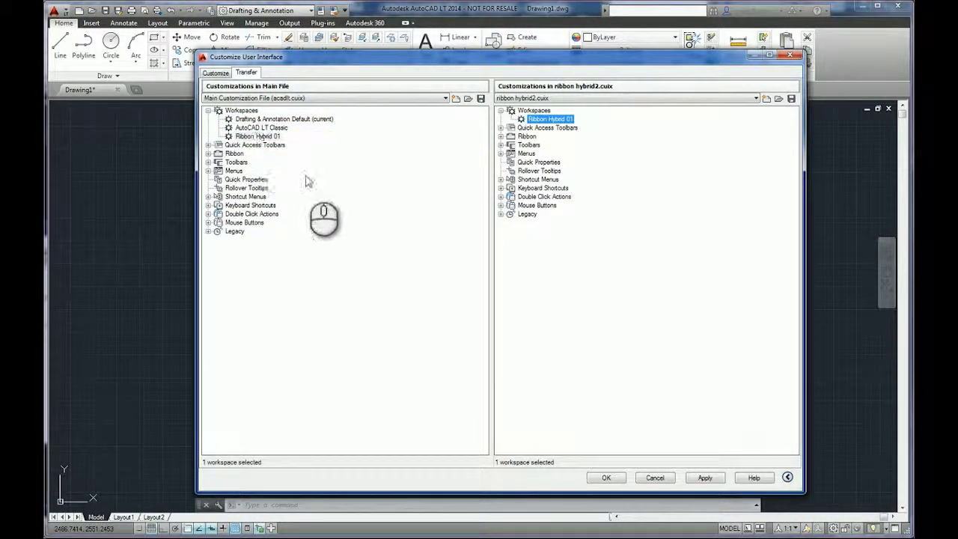
click(705, 477)
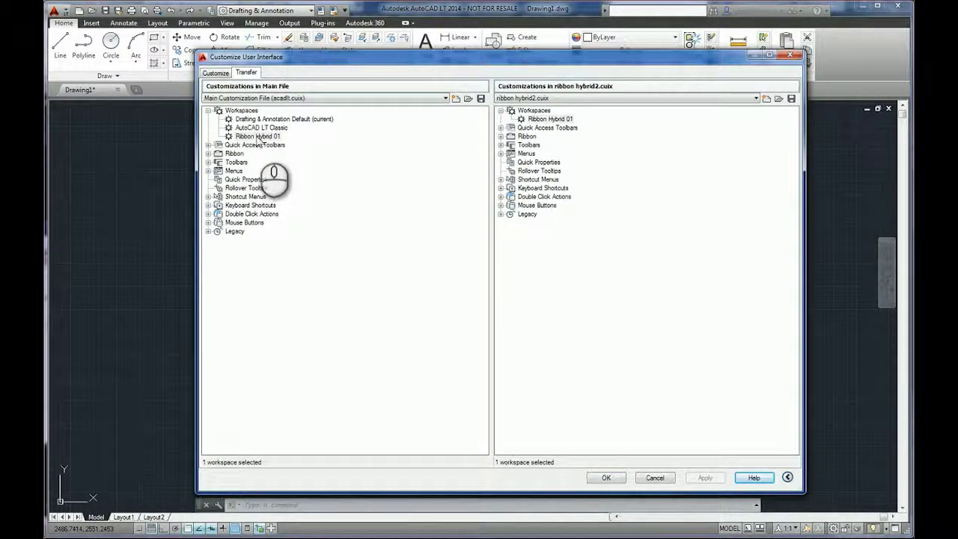
right_click(257, 138)
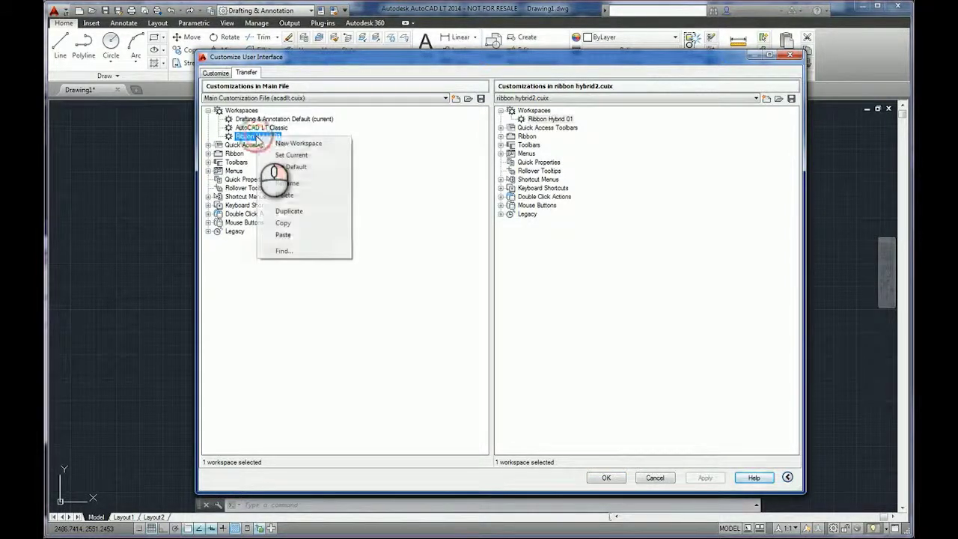
click(292, 155)
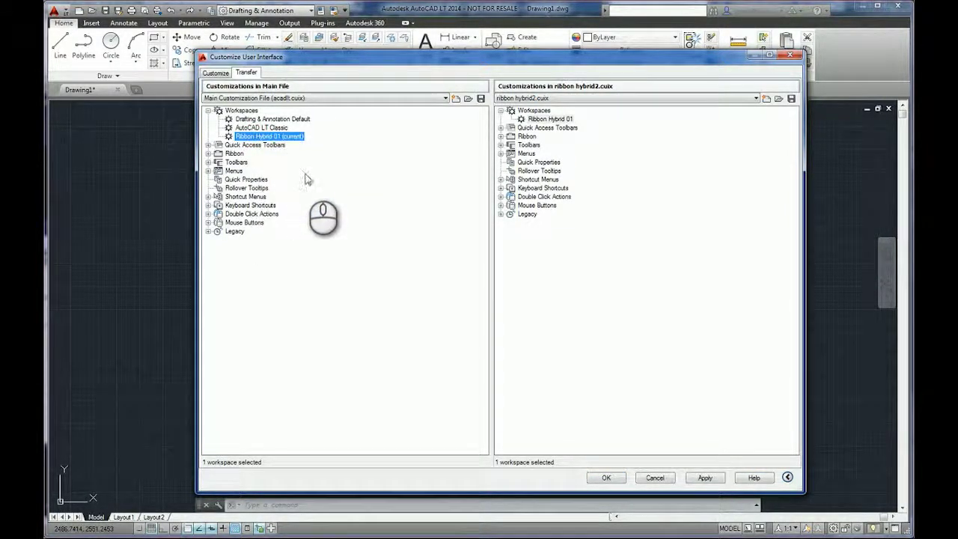
click(705, 477)
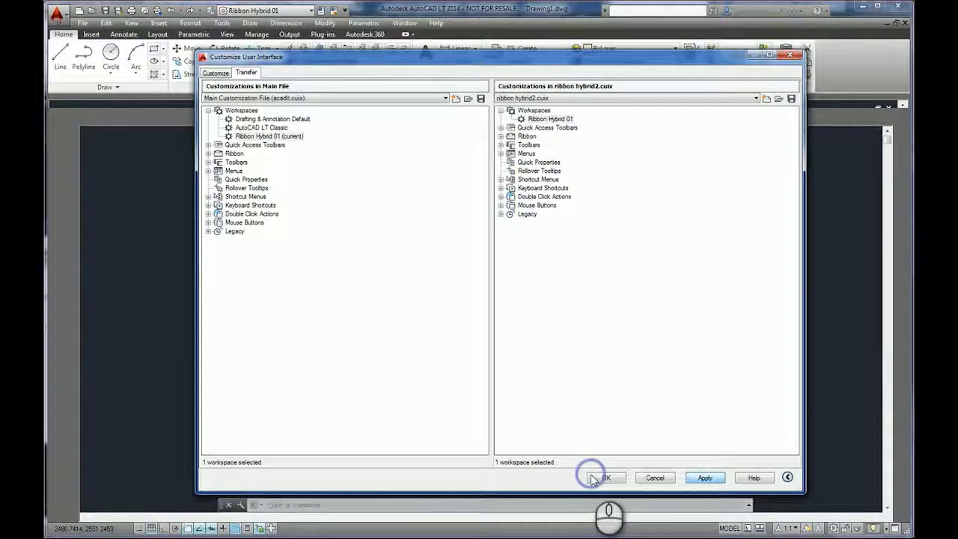
click(606, 478)
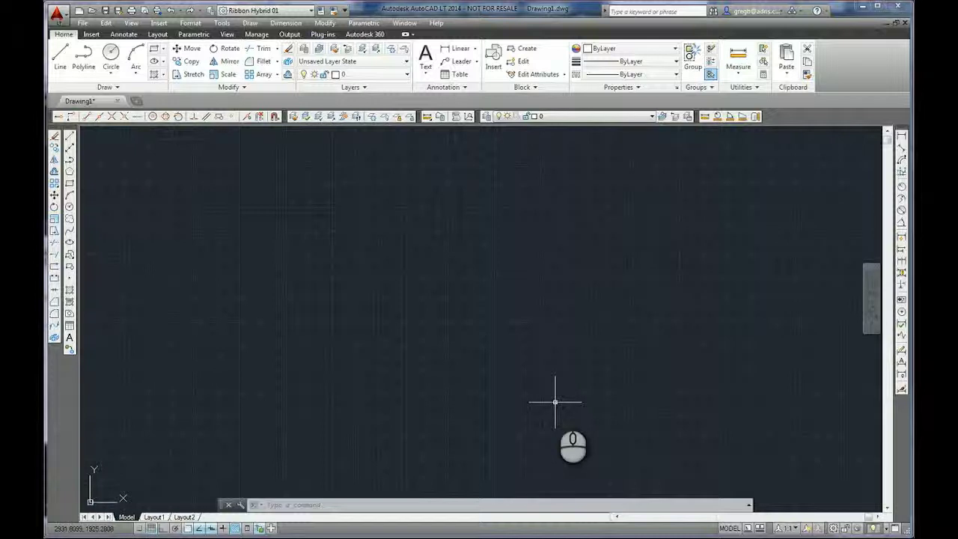
scroll(555, 402, up, 1)
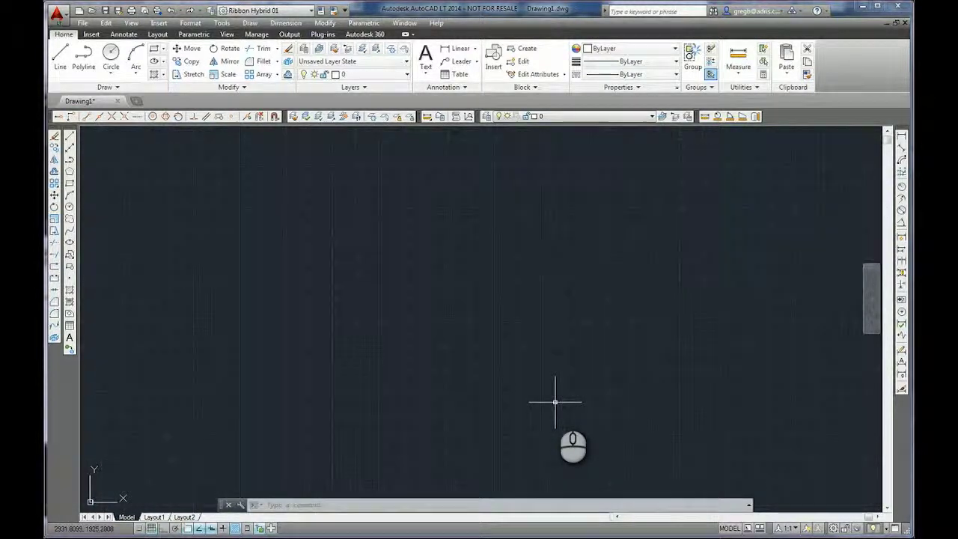